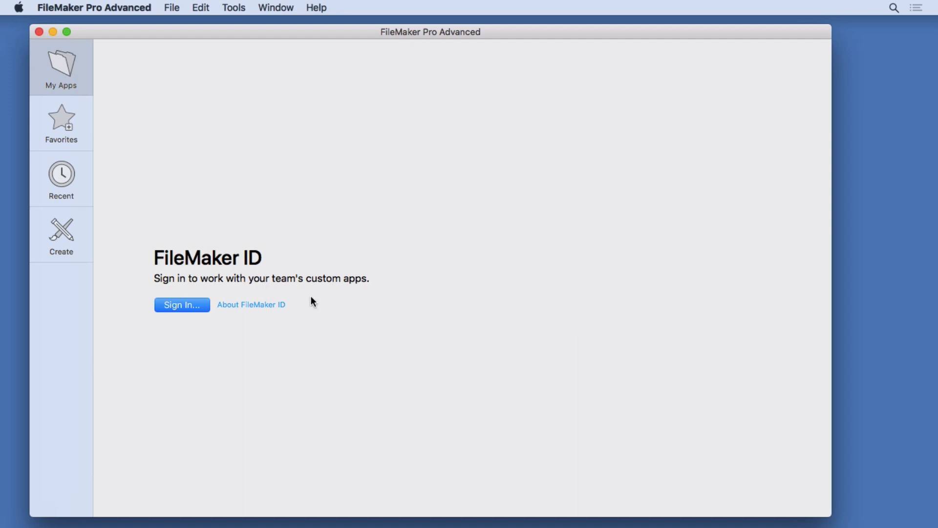
Step: Create a new Contacts app from the Contacts starter template and save it to the Desktop
{"action": "left_click", "coordinate": [69, 236]}
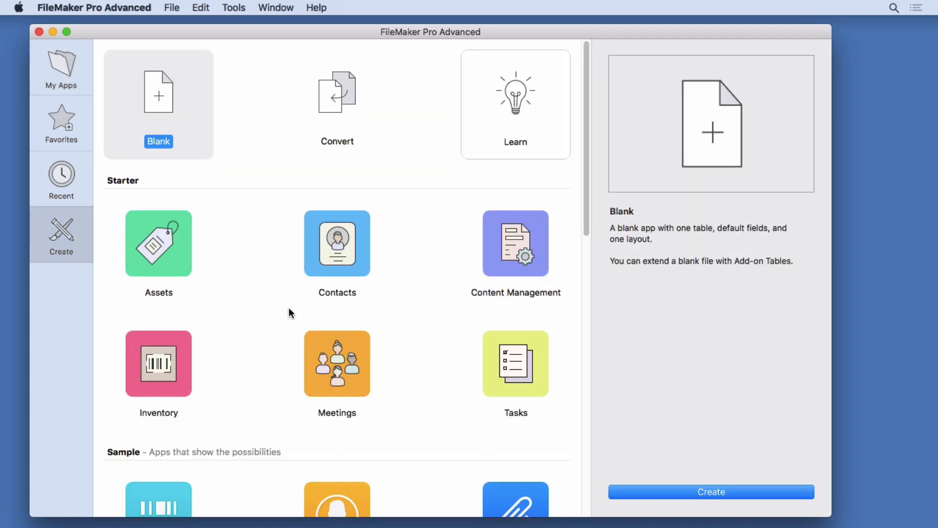
{"action": "left_click", "coordinate": [338, 264]}
{"action": "left_click", "coordinate": [675, 486]}
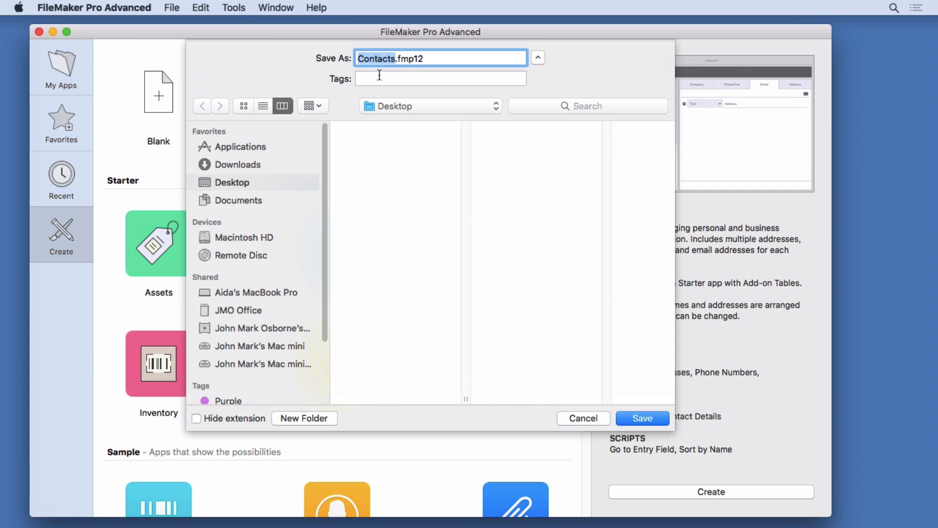
{"action": "left_click", "coordinate": [646, 419]}
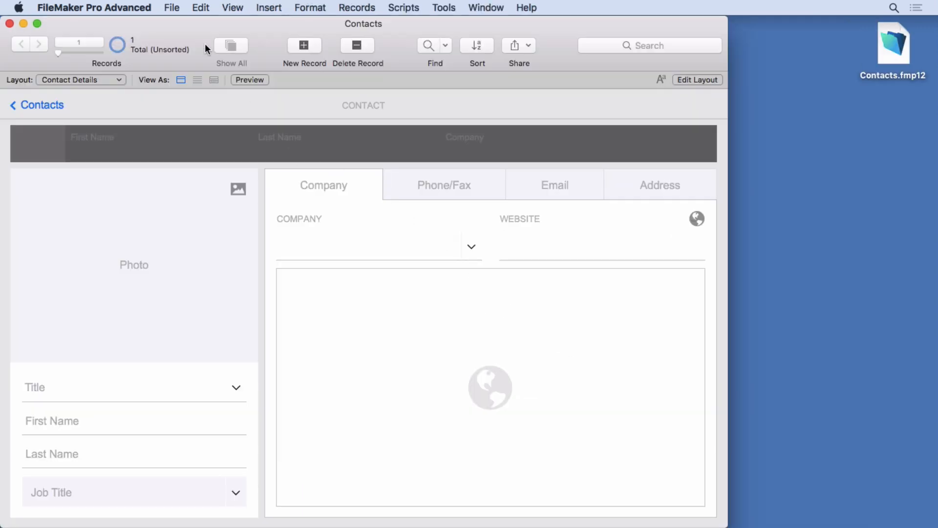
Step: Open the Manage Security settings for the Contacts file
{"action": "left_click", "coordinate": [172, 7]}
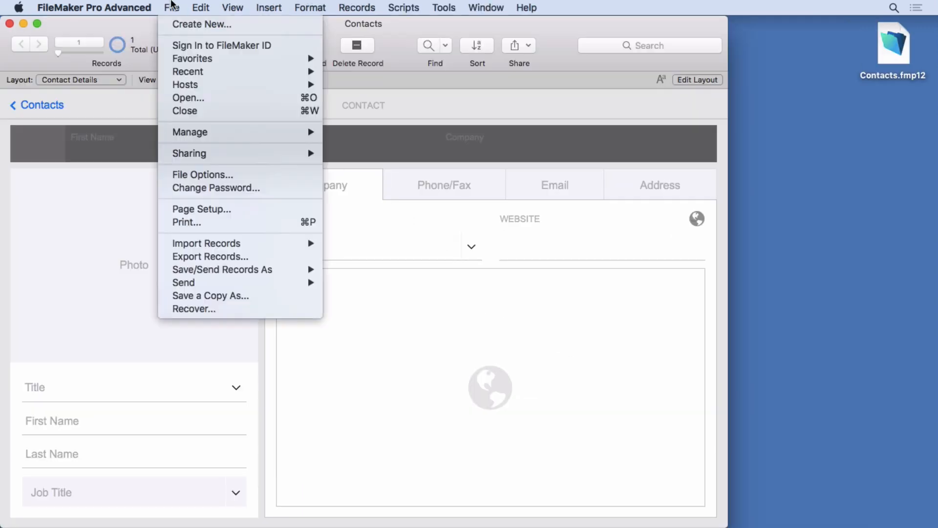
{"action": "mouse_move", "coordinate": [202, 134]}
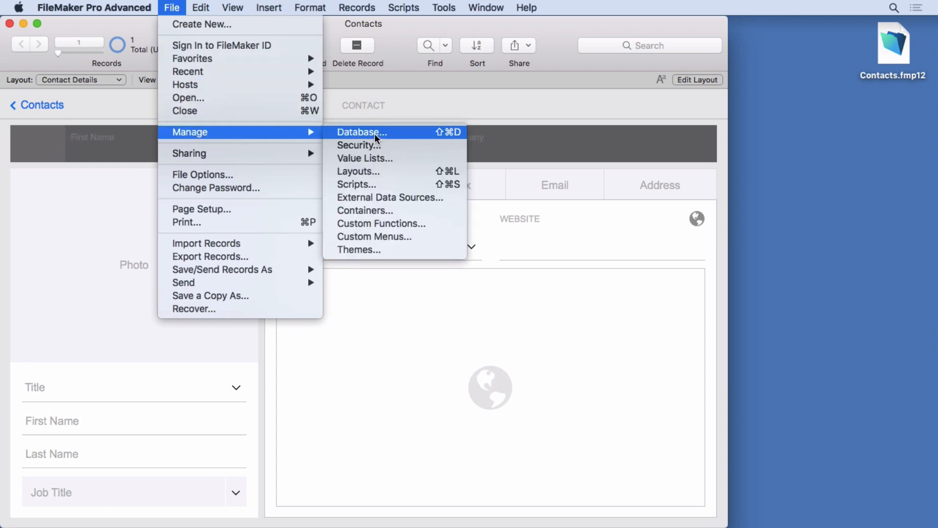
{"action": "left_click", "coordinate": [364, 146]}
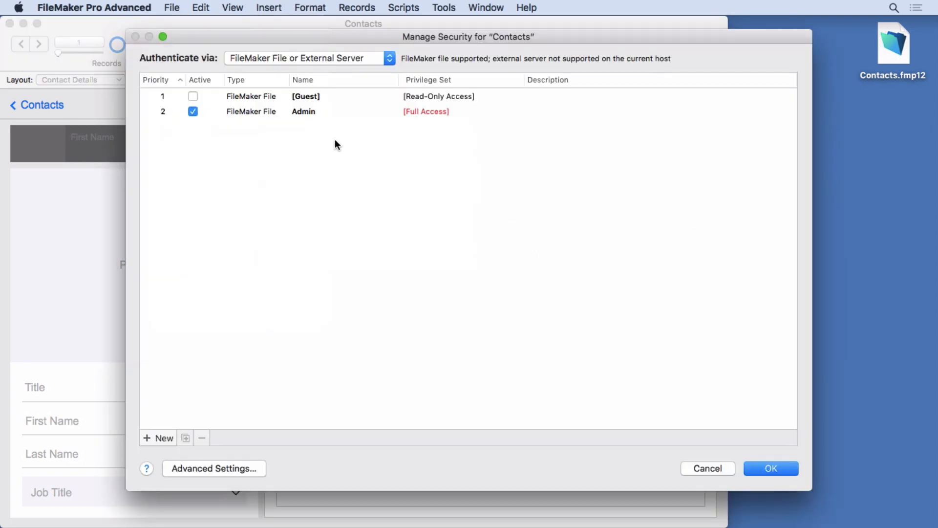
Step: Select the Admin account and start its password dialog, then cancel it
{"action": "left_click", "coordinate": [293, 116]}
{"action": "left_click", "coordinate": [280, 112]}
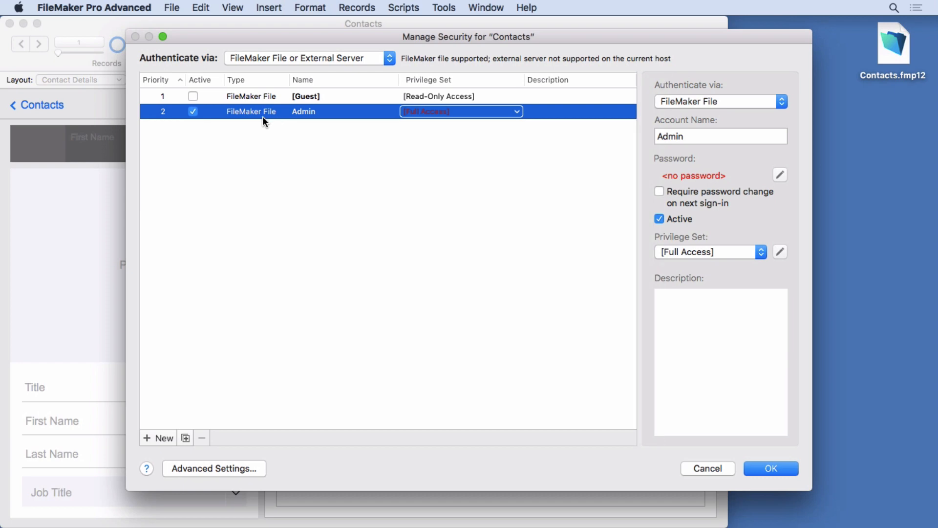
{"action": "left_click", "coordinate": [780, 175]}
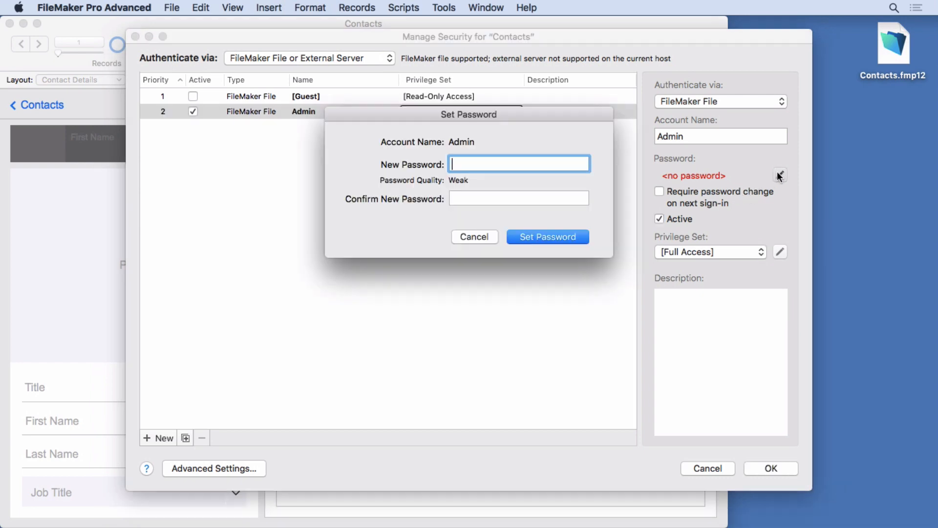
{"action": "left_click_drag", "start_coordinate": [523, 118], "coordinate": [480, 157]}
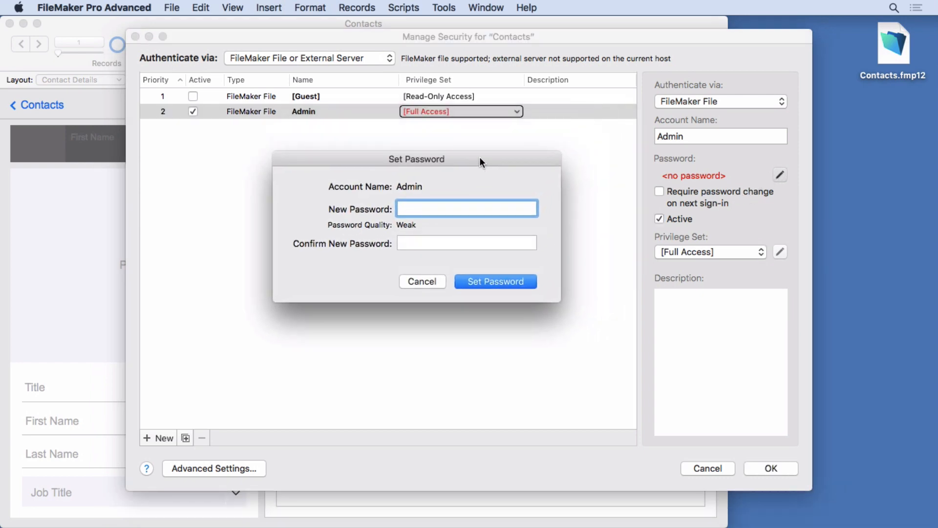
{"action": "left_click", "coordinate": [421, 282]}
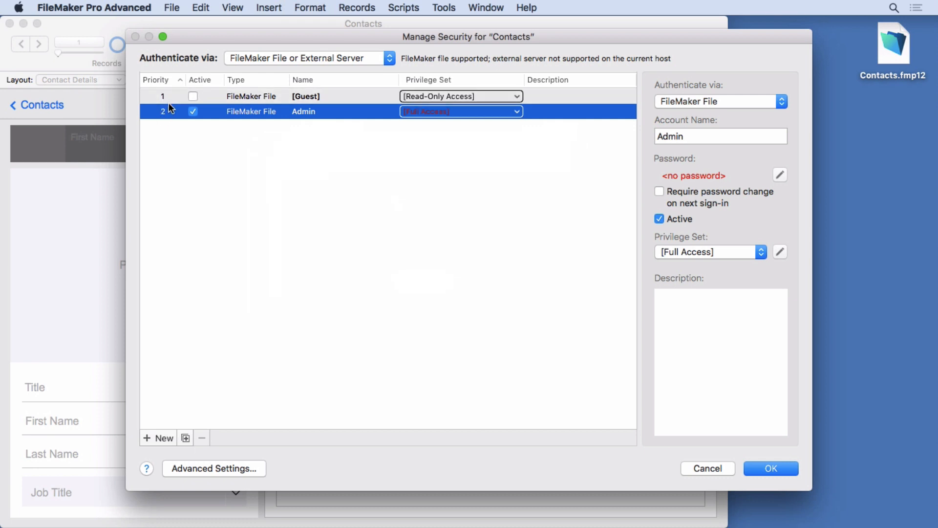
Step: Sort accounts by priority and drag Guest below Admin, making Admin priority 1
{"action": "left_click", "coordinate": [204, 80]}
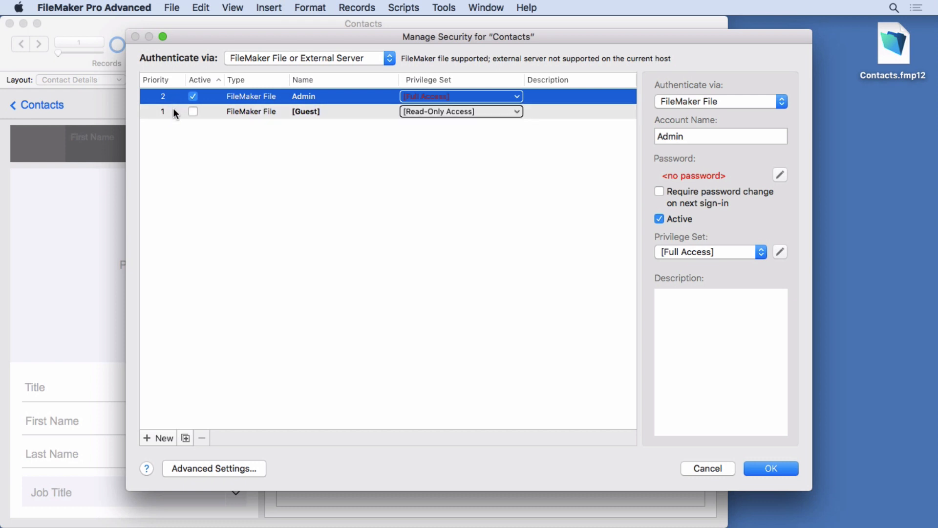
{"action": "left_click", "coordinate": [169, 79]}
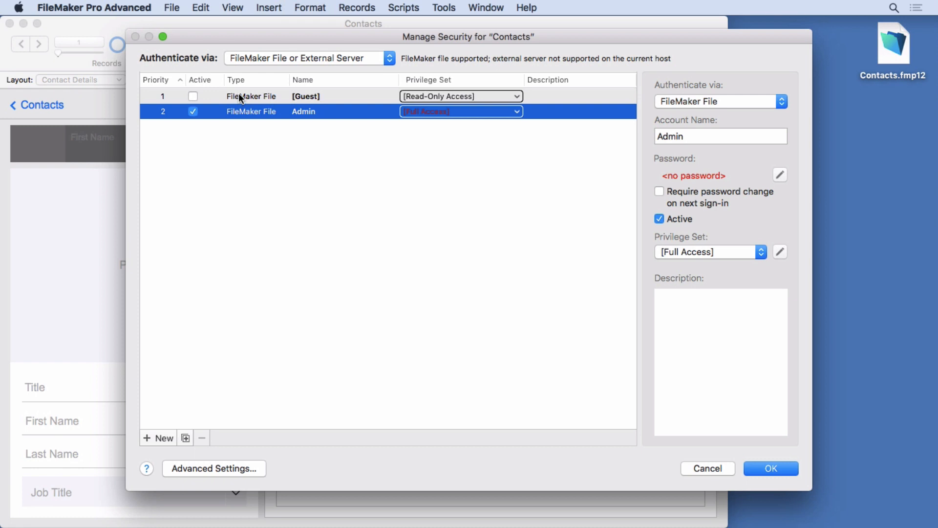
{"action": "left_click_drag", "start_coordinate": [239, 93], "coordinate": [239, 119]}
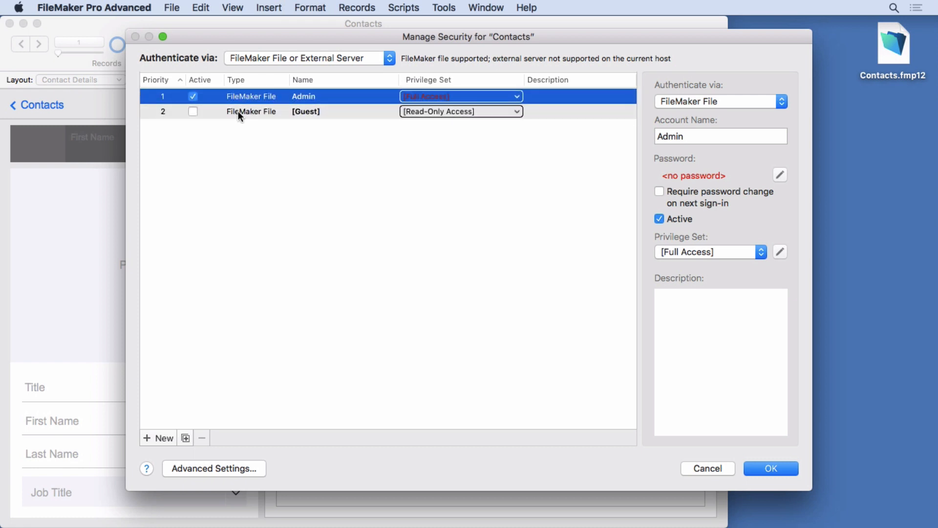
{"action": "left_click", "coordinate": [200, 80]}
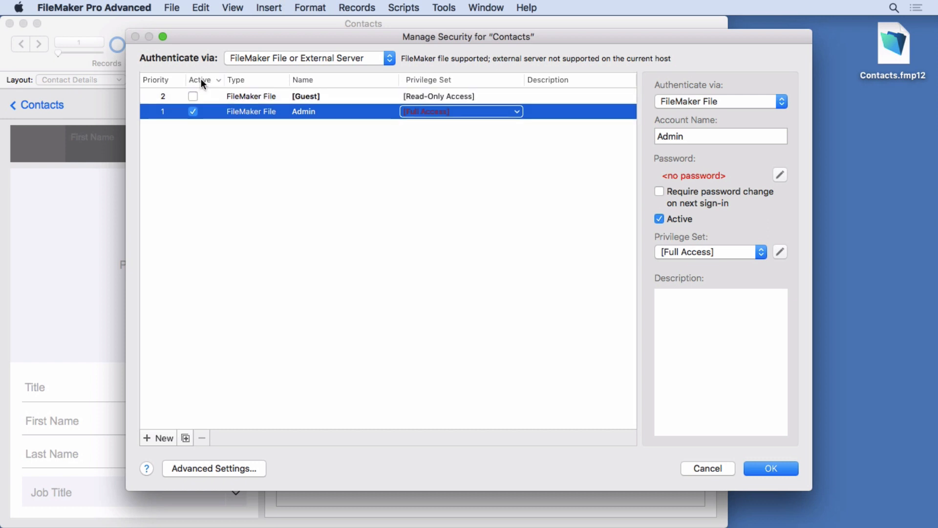
{"action": "left_click", "coordinate": [201, 79]}
{"action": "left_click", "coordinate": [162, 79]}
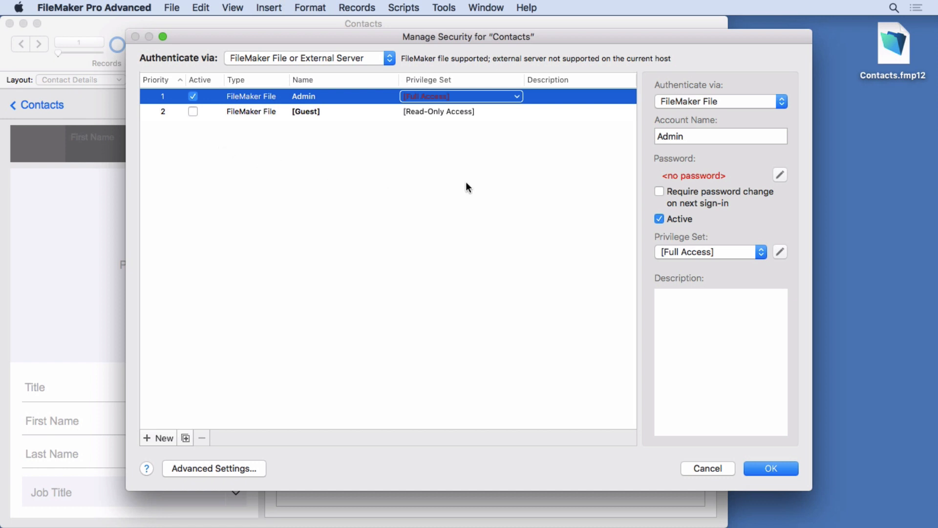
Step: Reselect the Admin account to review its Full Access details
{"action": "left_click", "coordinate": [508, 149]}
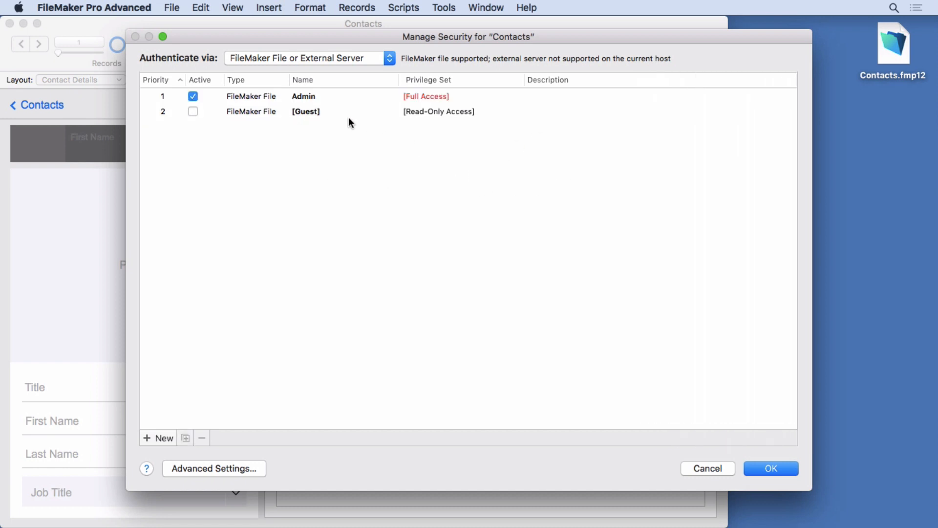
{"action": "left_click", "coordinate": [270, 96]}
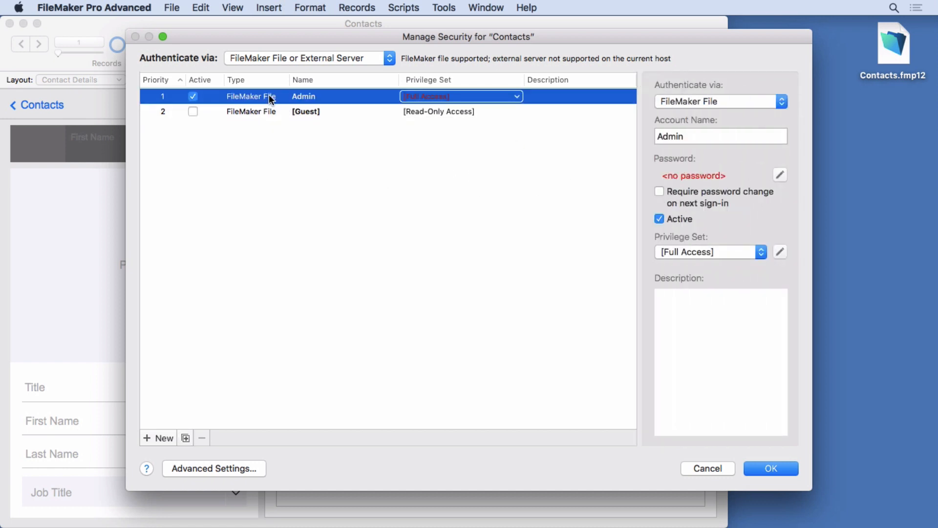
{"action": "left_click", "coordinate": [307, 154]}
{"action": "left_click", "coordinate": [267, 95]}
Step: Set and confirm a new password for the Admin account
{"action": "left_click", "coordinate": [780, 175]}
{"action": "type", "text": "1234"}
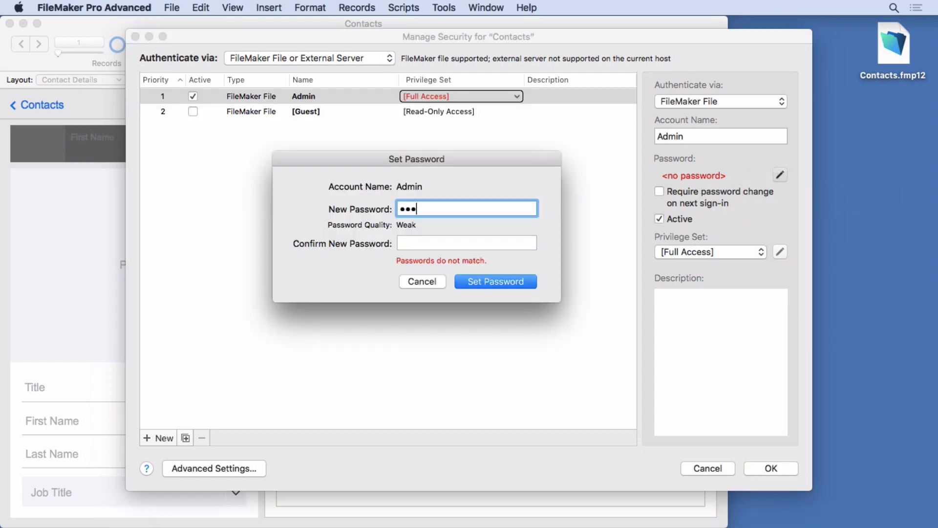
{"action": "left_click", "coordinate": [523, 241]}
{"action": "type", "text": "1234"}
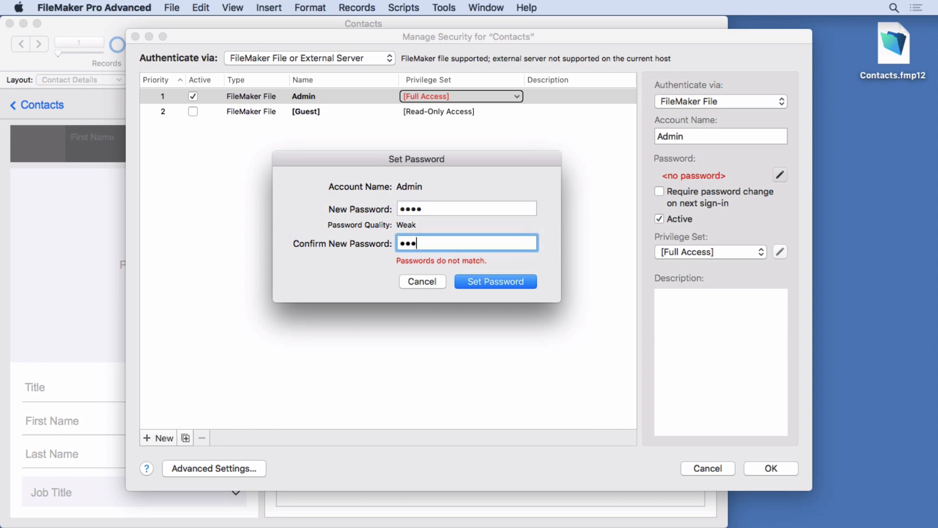
{"action": "left_click", "coordinate": [509, 282]}
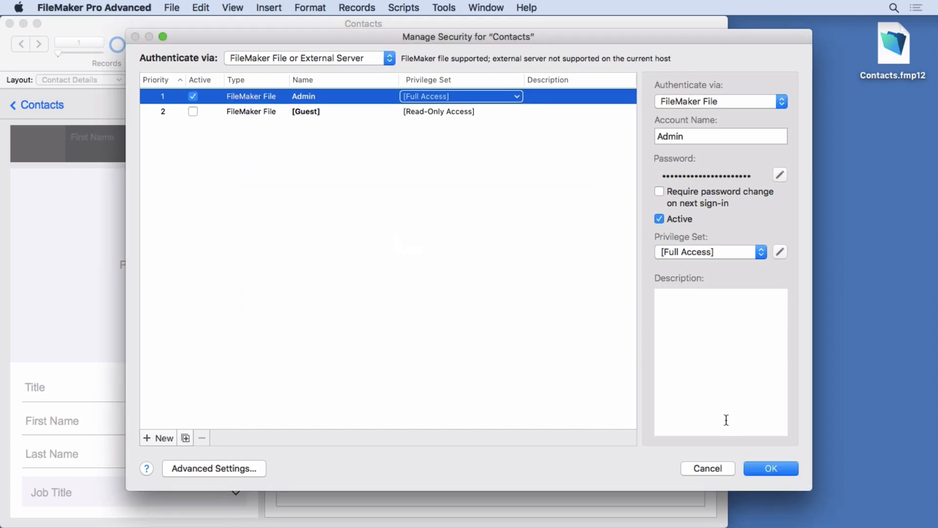
Step: Save the security changes, sign in as admin with its password, and reopen Manage Security
{"action": "left_click", "coordinate": [771, 469]}
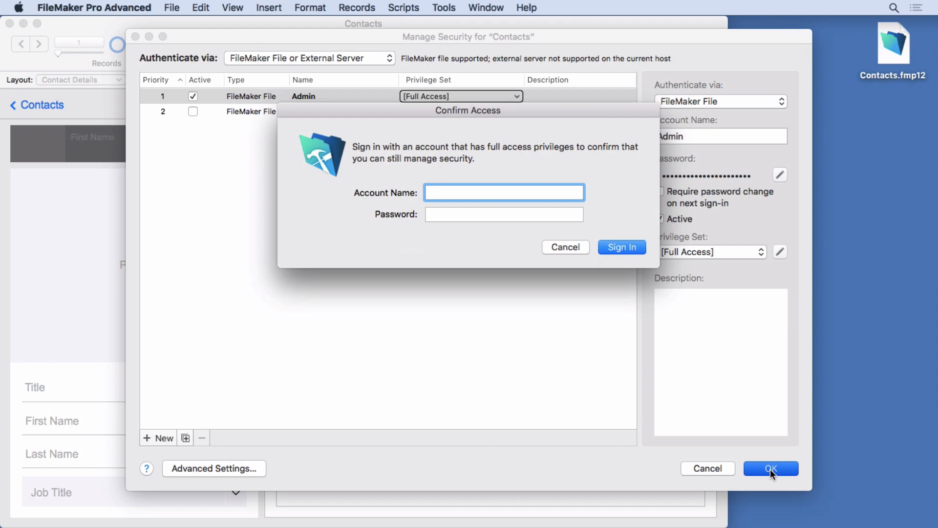
{"action": "type", "text": "admin"}
{"action": "key", "text": "Tab"}
{"action": "type", "text": "1234"}
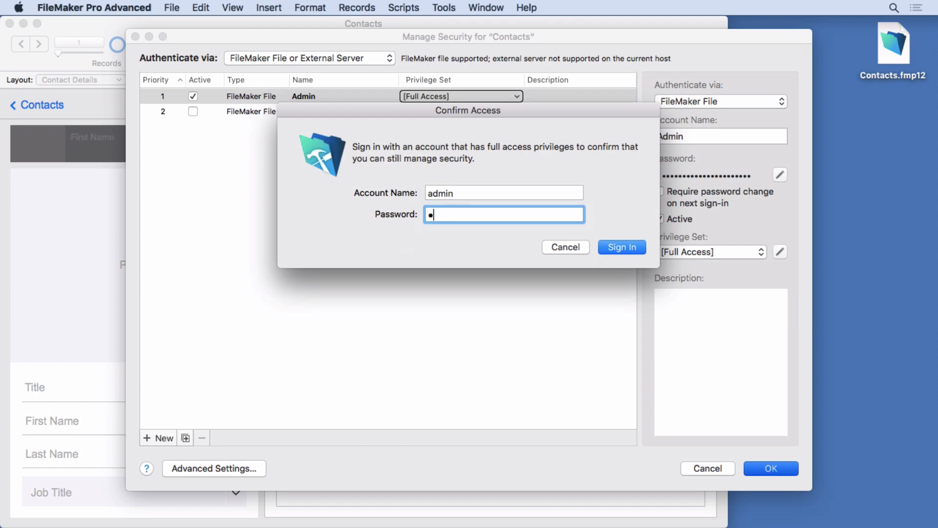
{"action": "left_click", "coordinate": [623, 244]}
{"action": "left_click", "coordinate": [168, 6]}
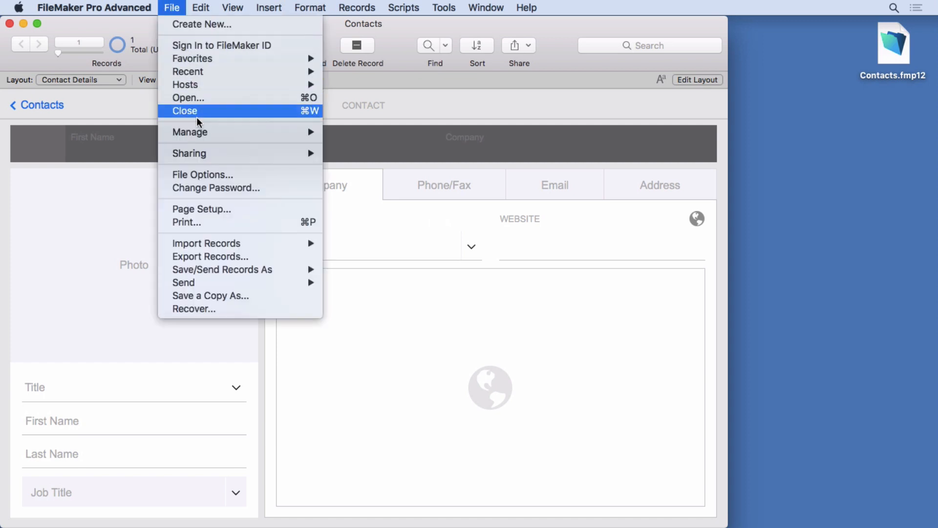
{"action": "mouse_move", "coordinate": [200, 133]}
{"action": "left_click", "coordinate": [359, 146]}
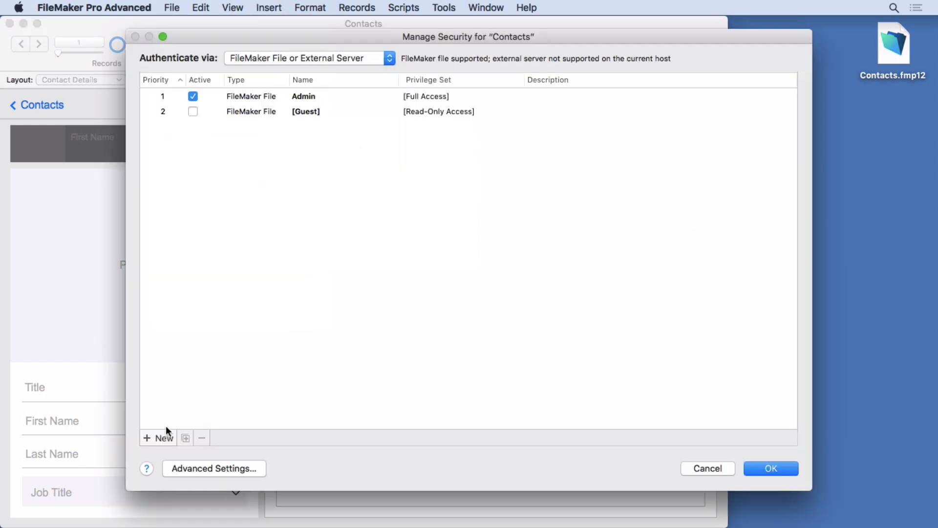
Step: Add a read-only 'New Account' with a confirmed password and save the security changes
{"action": "left_click", "coordinate": [156, 434]}
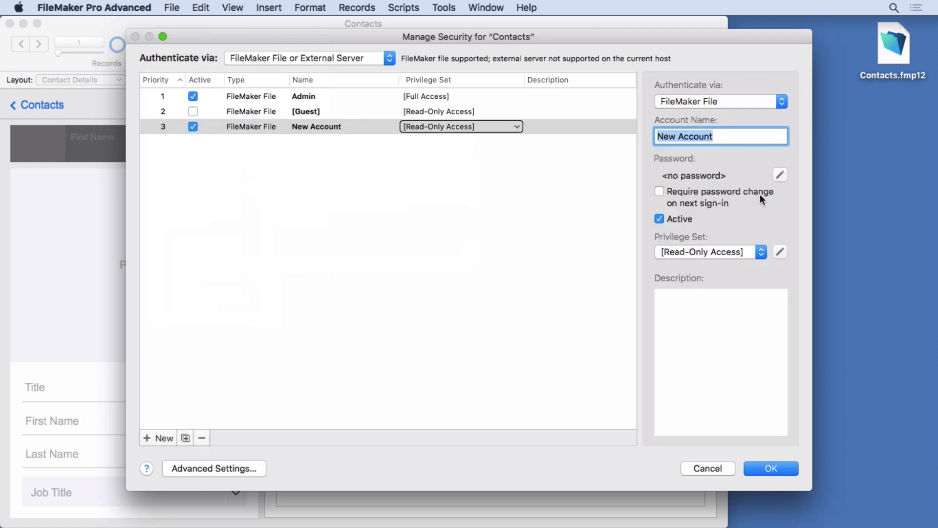
{"action": "left_click", "coordinate": [784, 174]}
{"action": "type", "text": "test"}
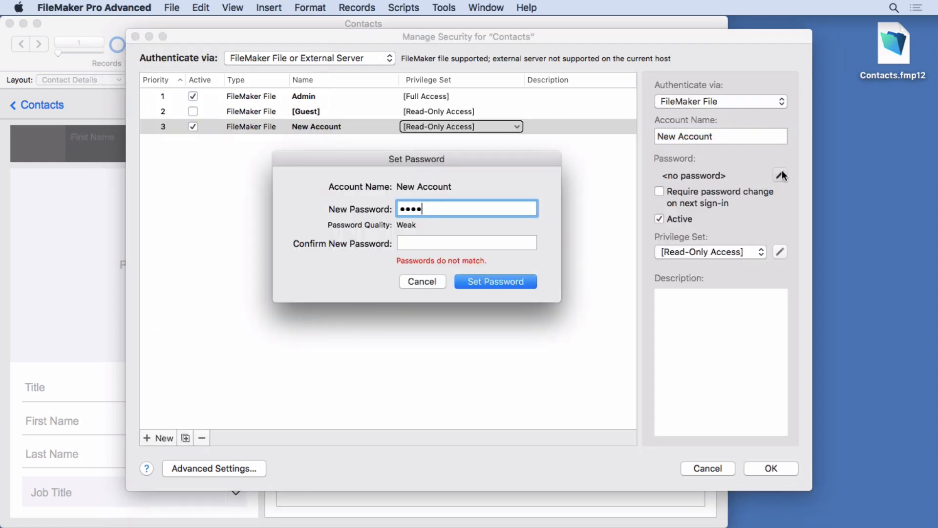
{"action": "left_click", "coordinate": [453, 244]}
{"action": "type", "text": "test"}
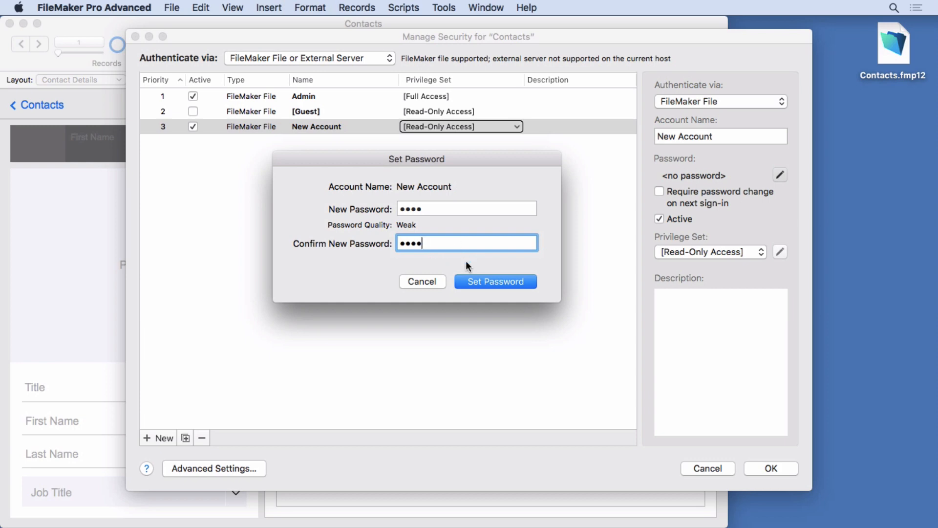
{"action": "left_click", "coordinate": [489, 279]}
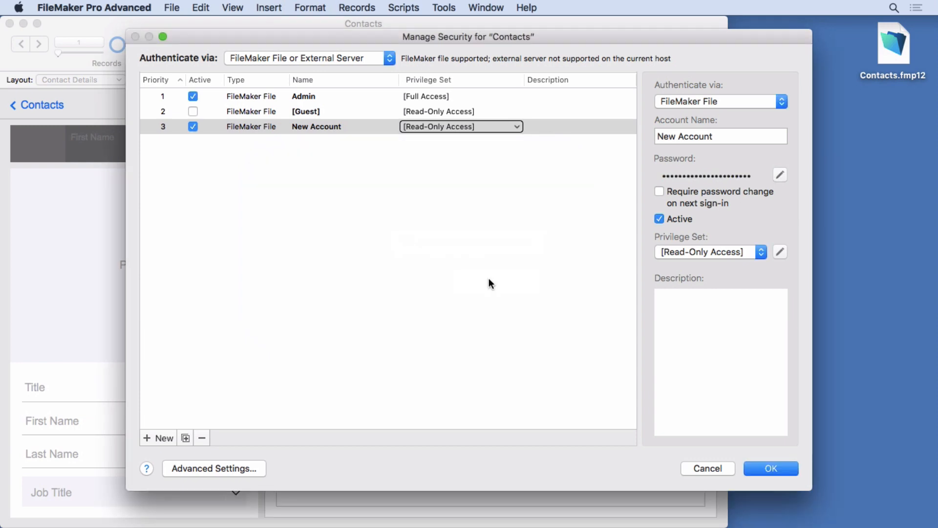
{"action": "left_click", "coordinate": [764, 468]}
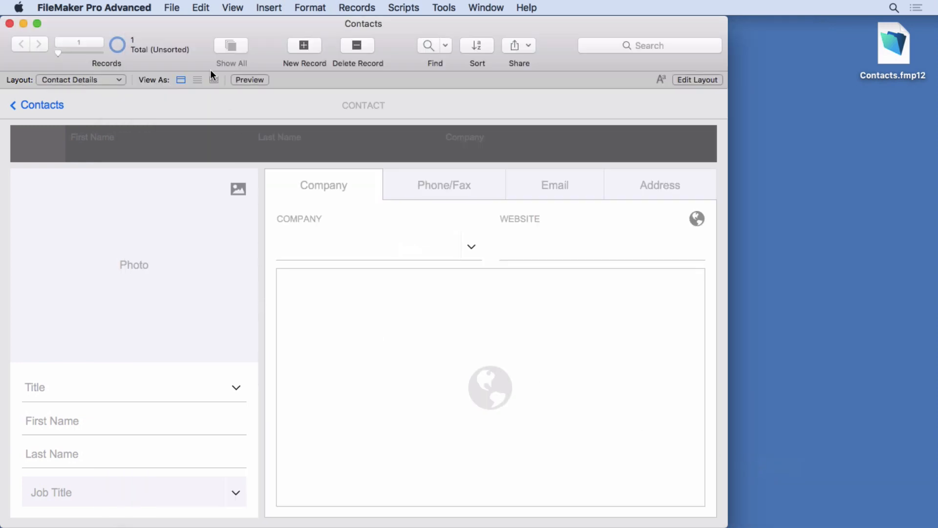
Step: Reopen the Contacts Manage Security dialog and select New Account to view its details
{"action": "left_click", "coordinate": [172, 7]}
{"action": "mouse_move", "coordinate": [197, 132]}
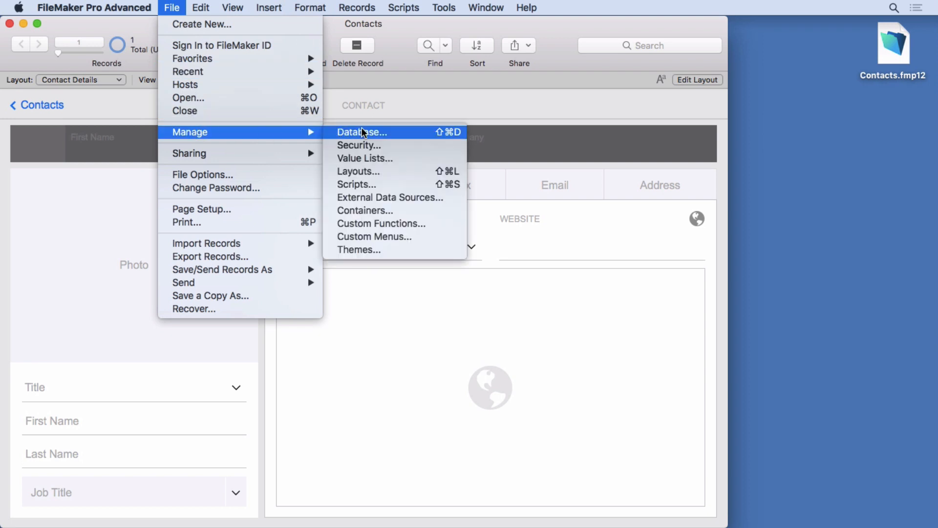
{"action": "left_click", "coordinate": [359, 145]}
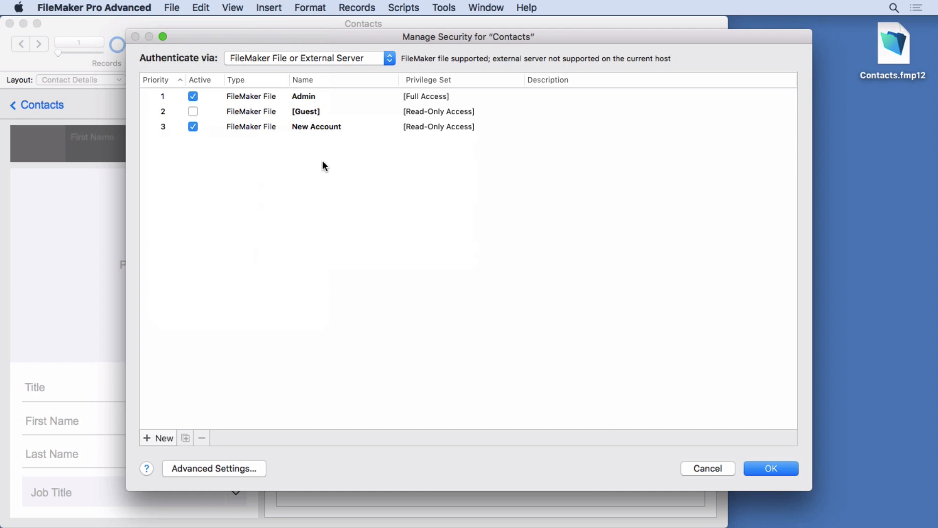
{"action": "left_click", "coordinate": [313, 128]}
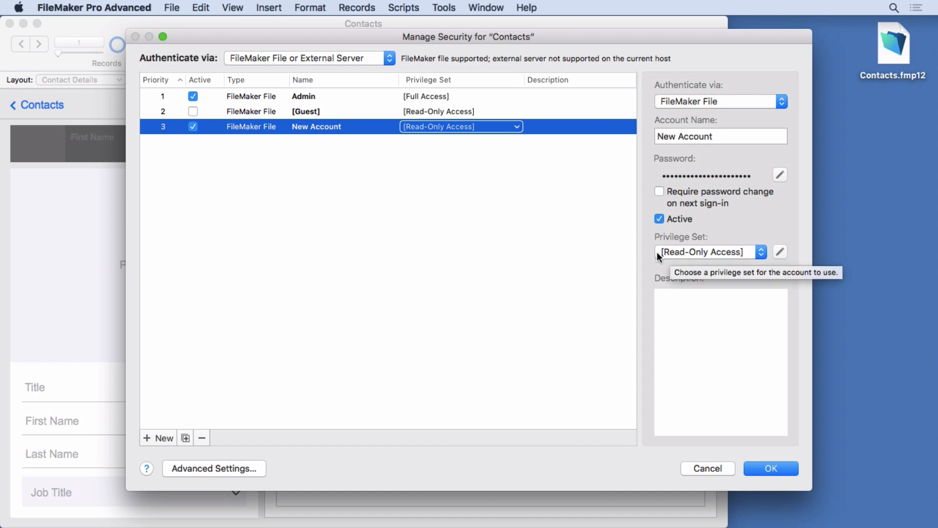
{"action": "left_click", "coordinate": [686, 253]}
{"action": "left_click", "coordinate": [688, 272]}
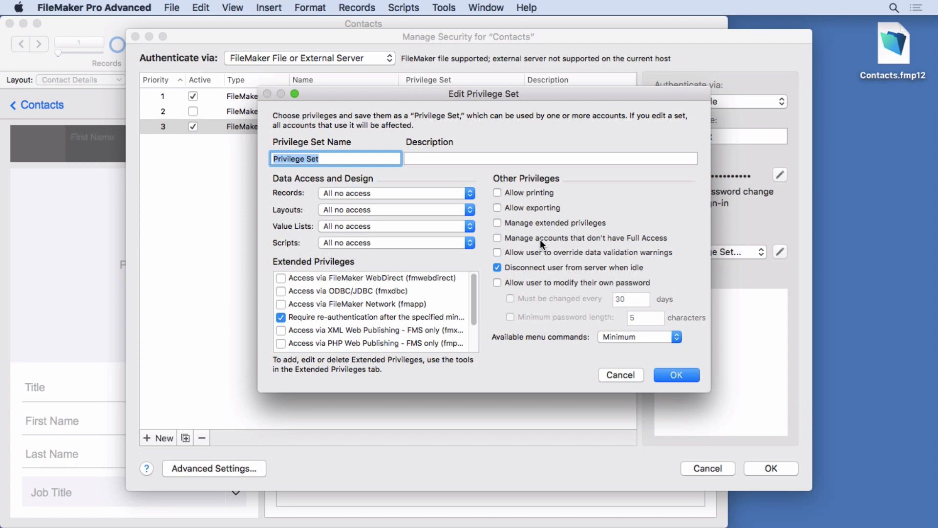
{"action": "left_click", "coordinate": [617, 373]}
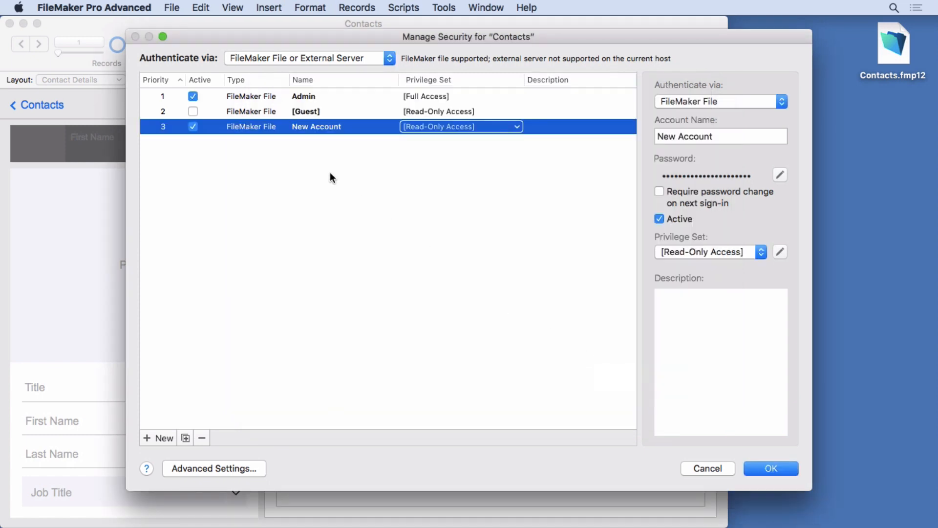
{"action": "left_click", "coordinate": [327, 181]}
{"action": "left_click", "coordinate": [308, 127]}
{"action": "left_click", "coordinate": [719, 251]}
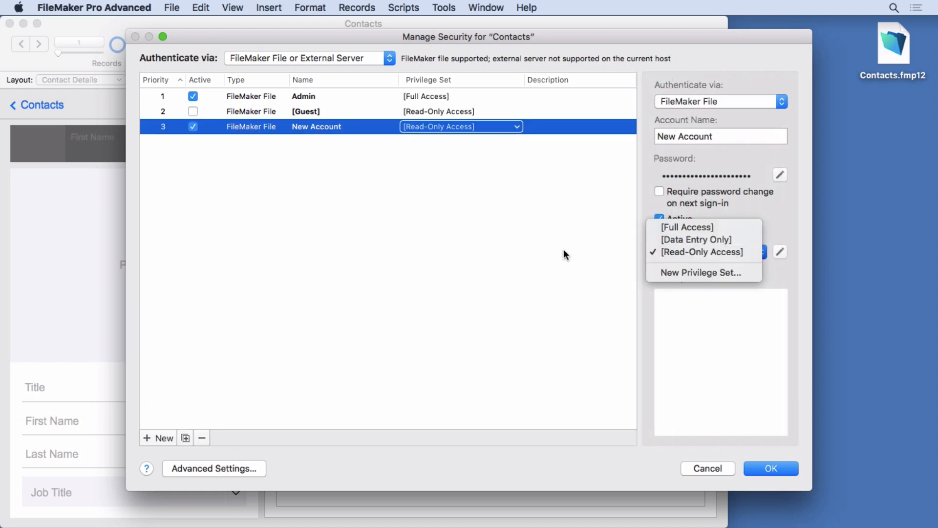
Step: Keep New Account on [Read-Only Access] and open Advanced Settings
{"action": "left_click", "coordinate": [553, 237]}
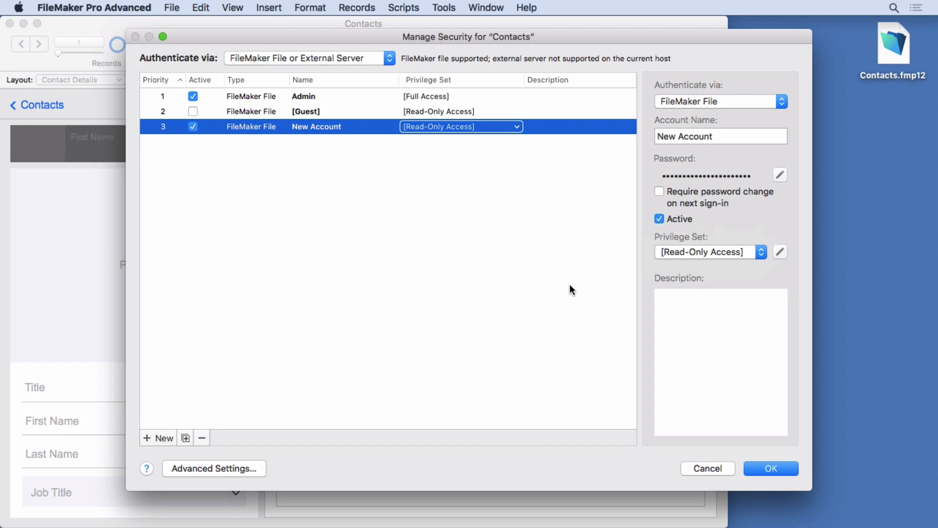
{"action": "left_click", "coordinate": [244, 468]}
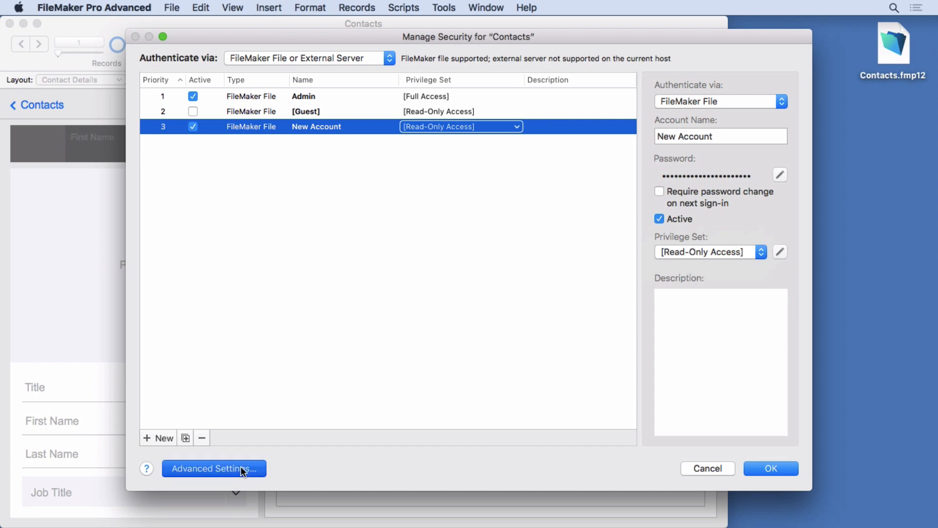
Step: Check the Contacts entry under File Access, cancel out, and clear the account selection
{"action": "left_click", "coordinate": [574, 130]}
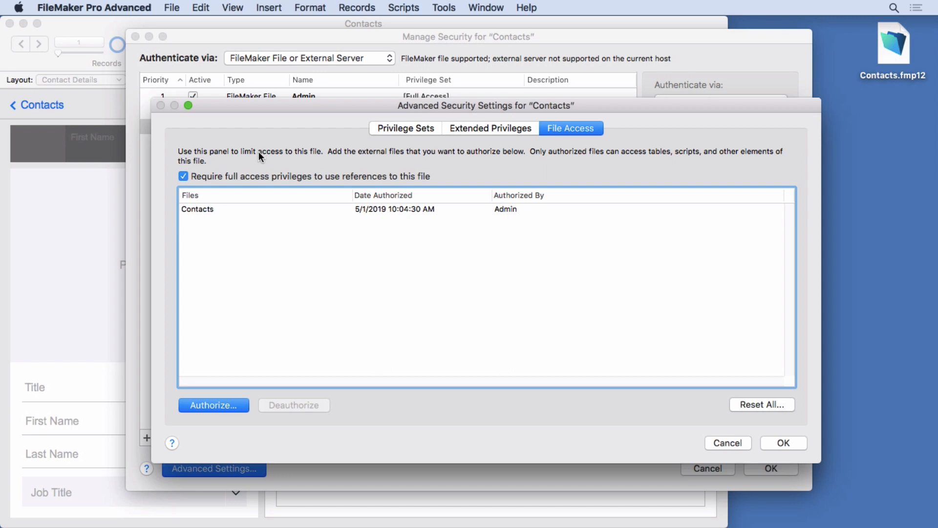
{"action": "left_click", "coordinate": [230, 211]}
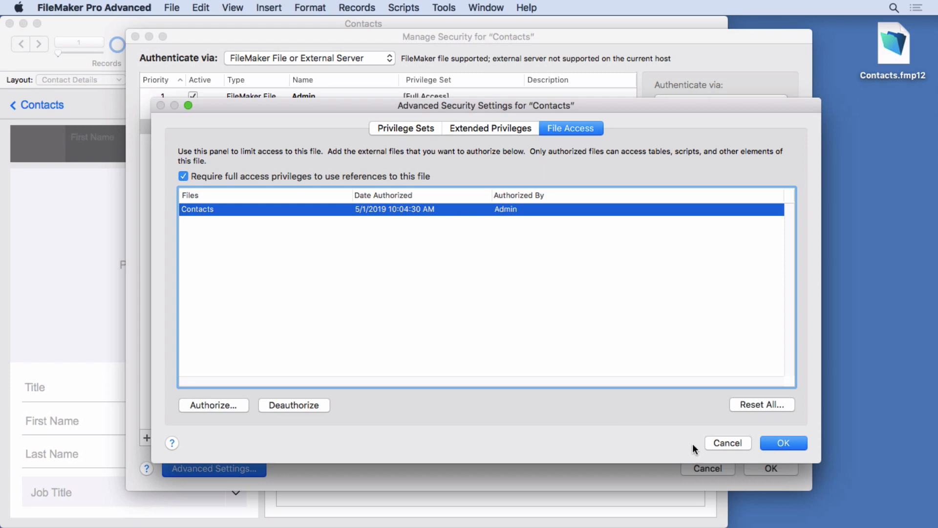
{"action": "left_click", "coordinate": [726, 443]}
{"action": "left_click", "coordinate": [516, 241]}
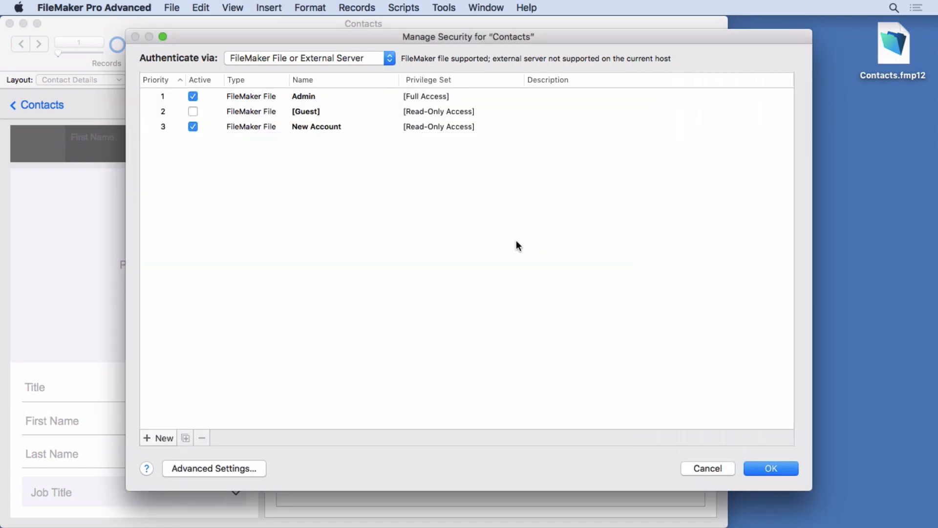
{"action": "left_click", "coordinate": [305, 128]}
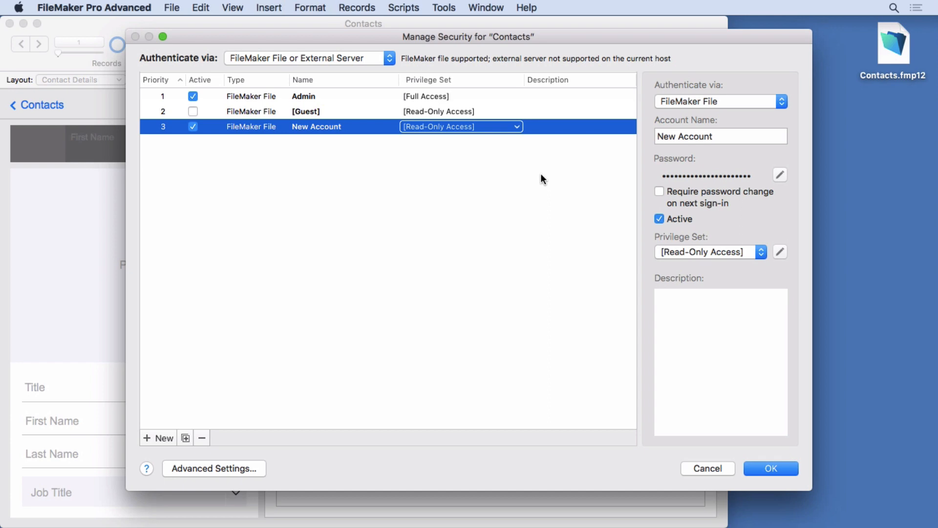
{"action": "left_click", "coordinate": [245, 468]}
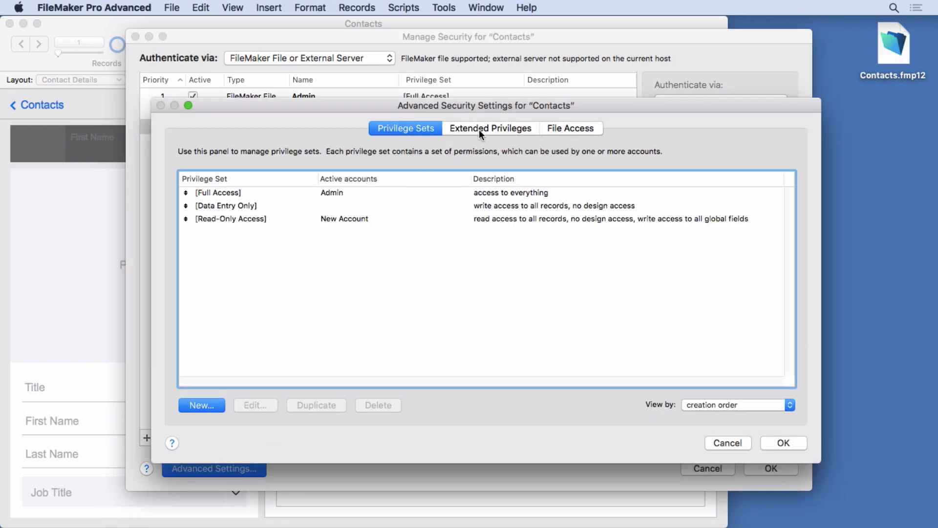
{"action": "left_click", "coordinate": [478, 130]}
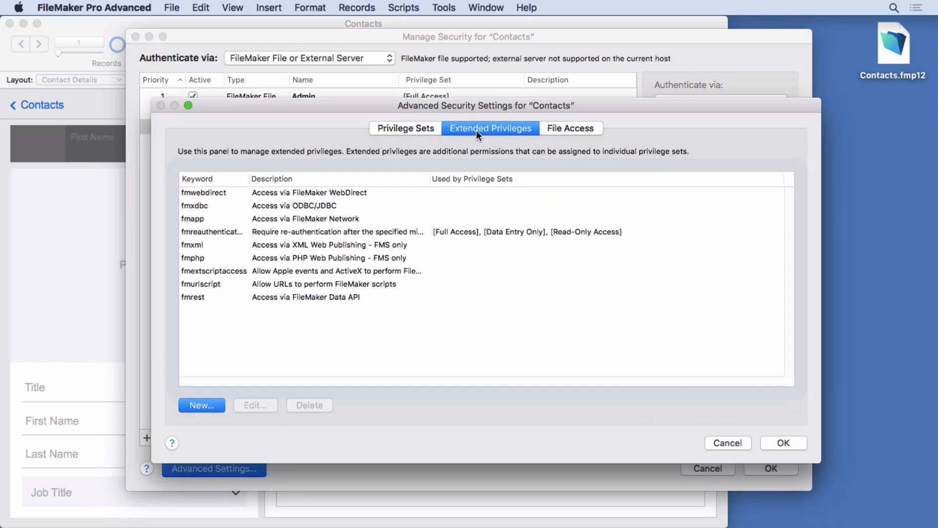
{"action": "left_click", "coordinate": [567, 131]}
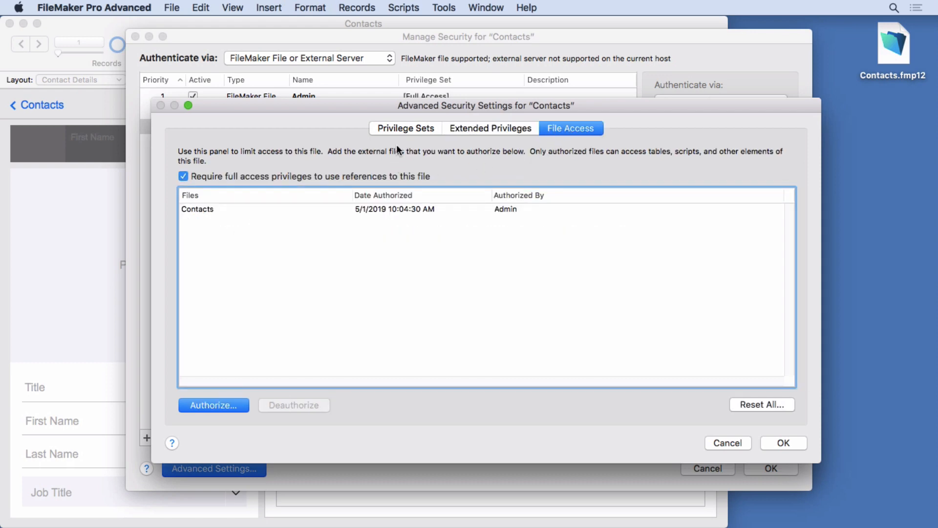
{"action": "left_click", "coordinate": [400, 129]}
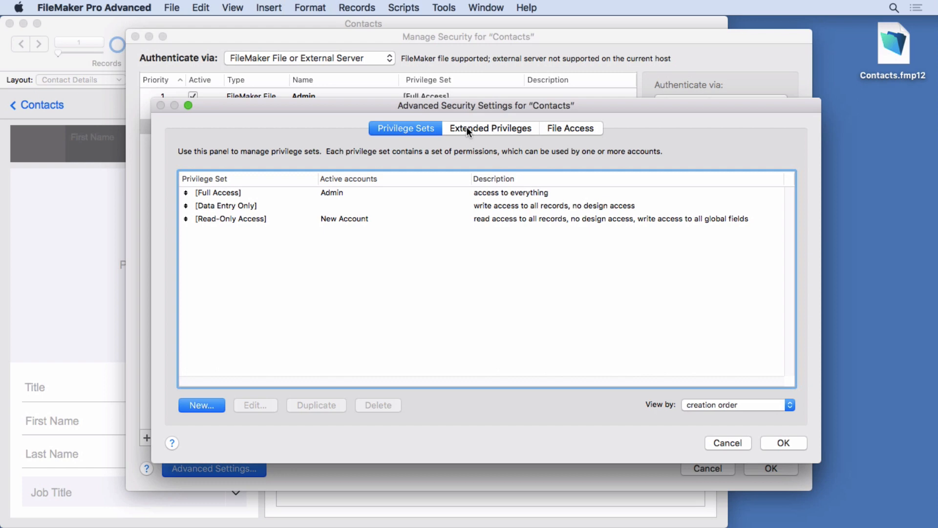
{"action": "left_click", "coordinate": [717, 442]}
{"action": "left_click", "coordinate": [535, 205]}
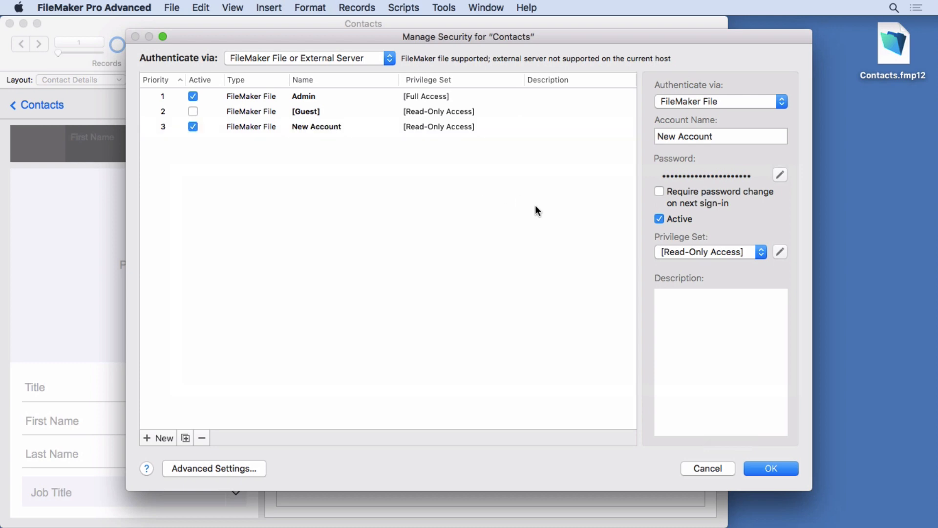
{"action": "left_click", "coordinate": [333, 126]}
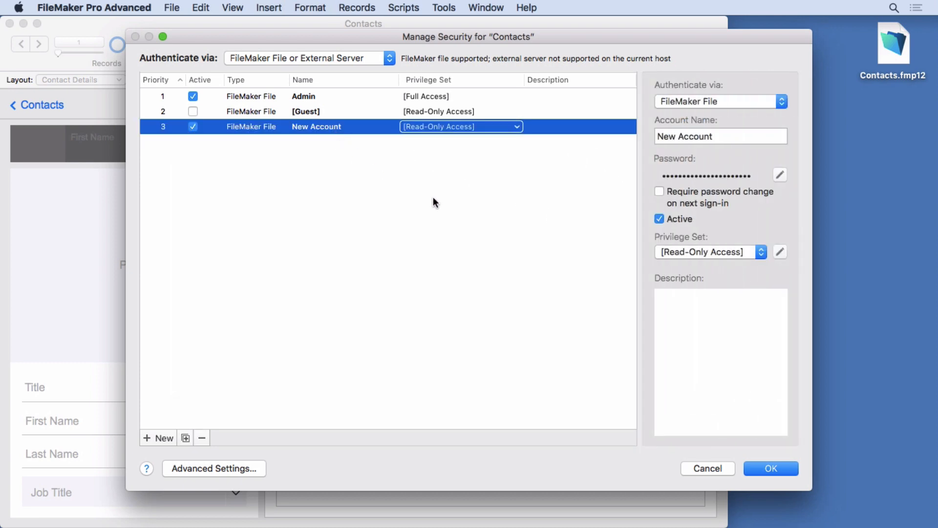